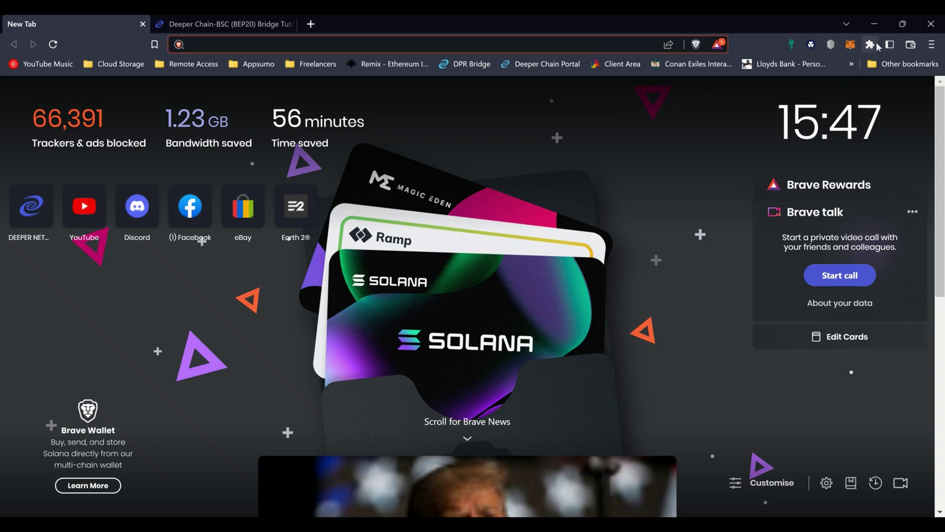
# - Glance at the installed extensions, then switch to the Deeper Chain-BSC (BEP20) Bridge tutorial tab
pyautogui.click(870, 44)
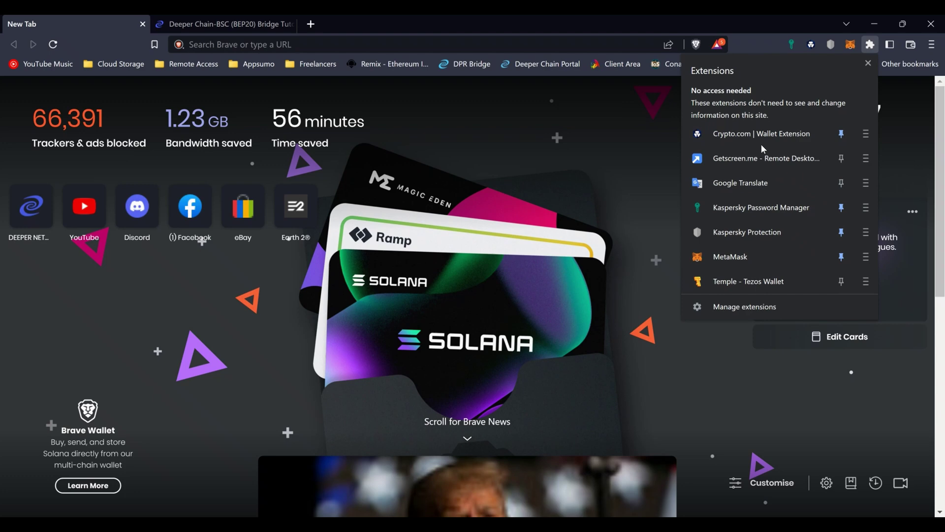
pyautogui.click(450, 167)
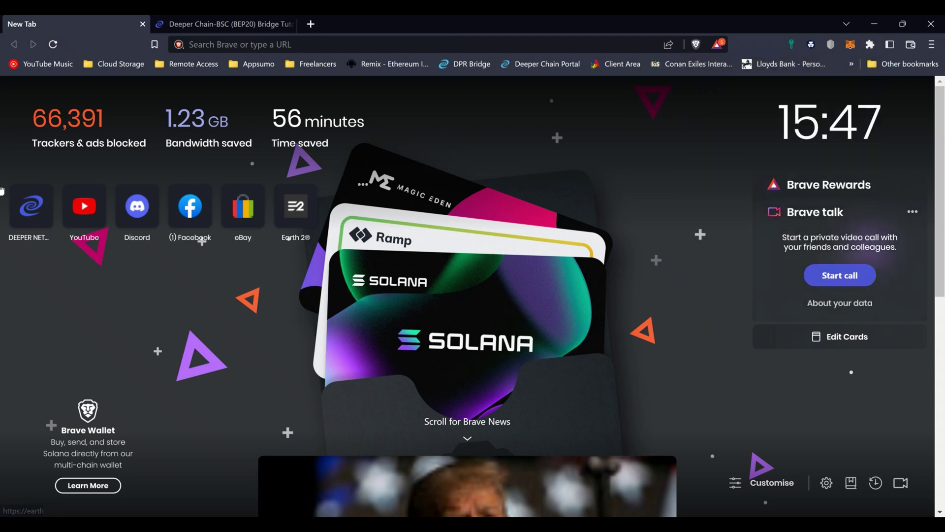
pyautogui.click(209, 24)
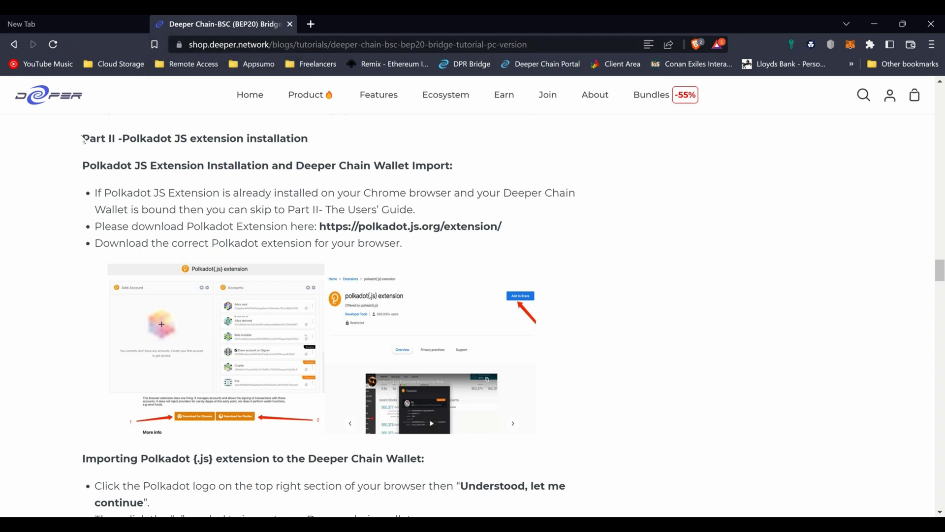
pyautogui.moveTo(85, 139); pyautogui.dragTo(318, 165)
pyautogui.click(115, 132)
pyautogui.click(428, 229)
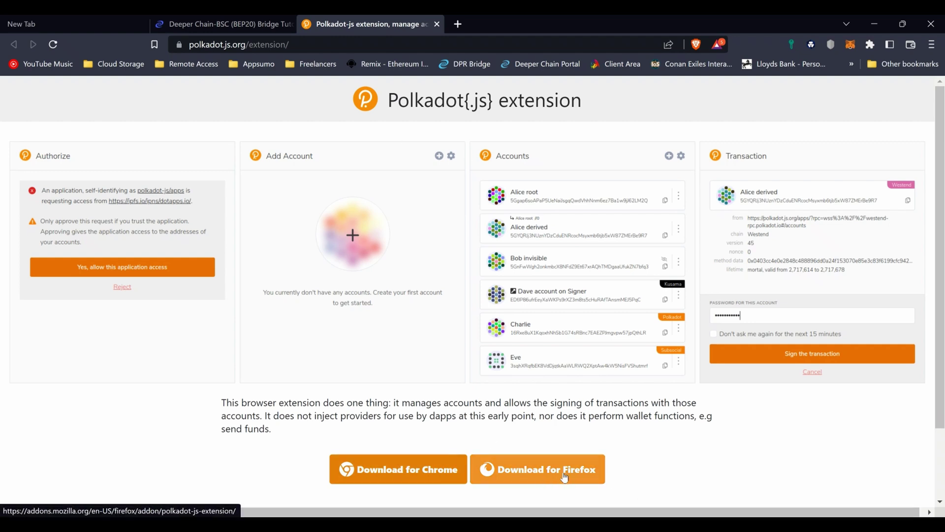
# - Follow Download for Chrome to the polkadot{.js} Chrome Web Store listing
pyautogui.scroll(-1, 467, 333)
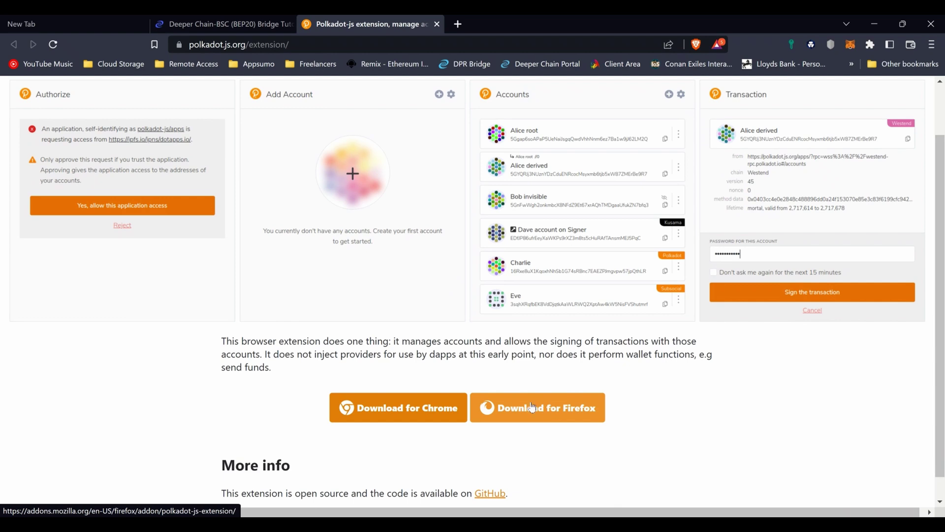
pyautogui.click(422, 411)
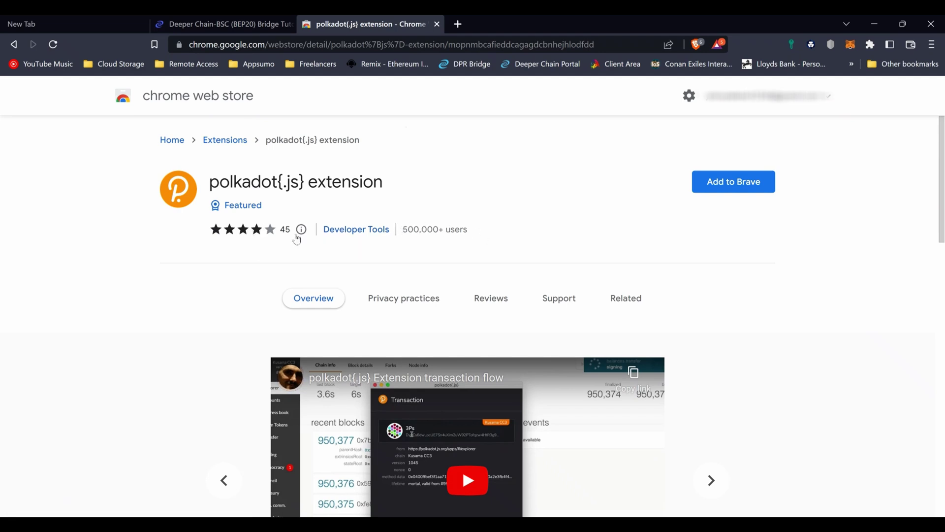
# - Add the polkadot{.js} extension to Brave from the Chrome Web Store and confirm the install
pyautogui.moveTo(302, 237)
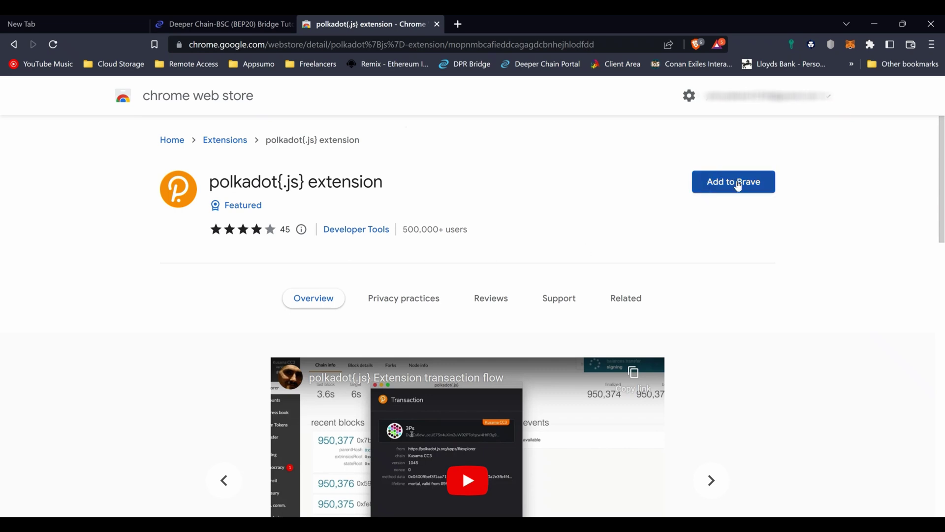
pyautogui.click(734, 182)
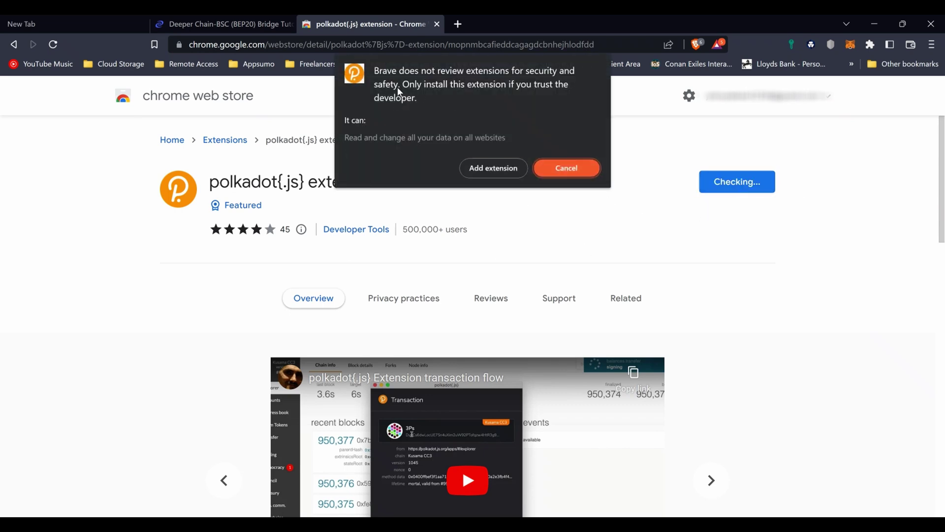
pyautogui.click(480, 170)
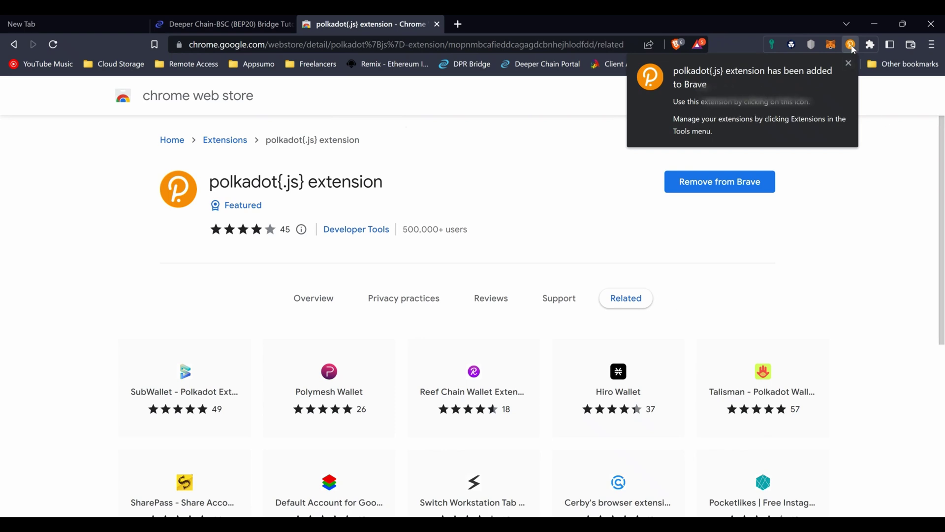
# - Open the new polkadot{.js} extension, accept its welcome notes, and close the Web Store tab
pyautogui.click(852, 45)
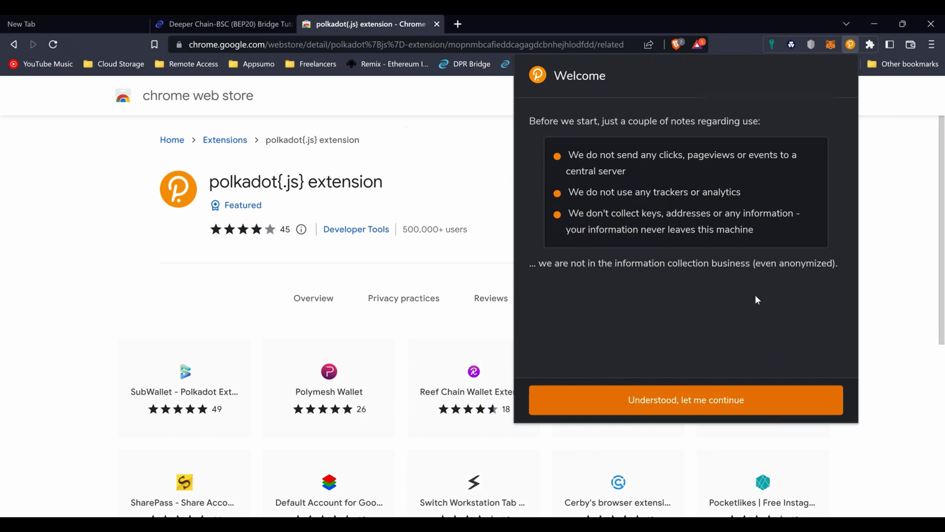
pyautogui.click(657, 400)
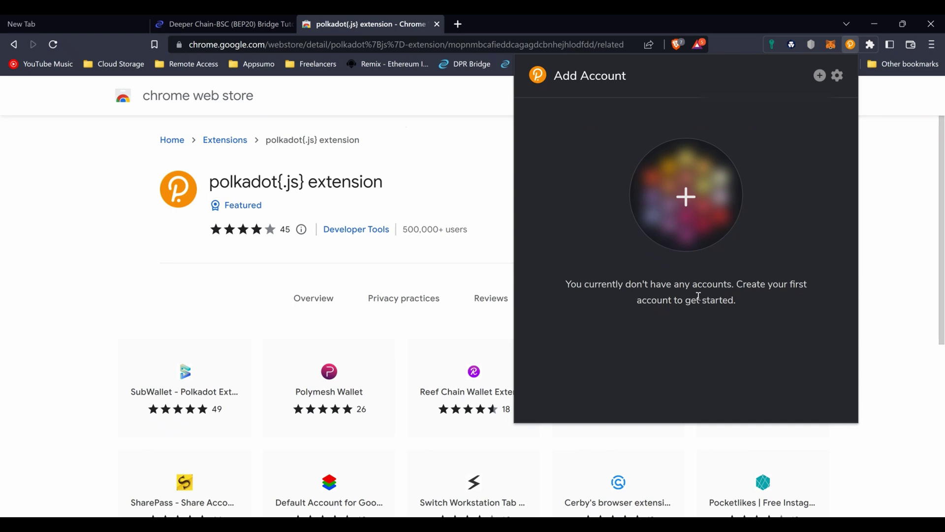
pyautogui.hotkey('ctrl', 'w')
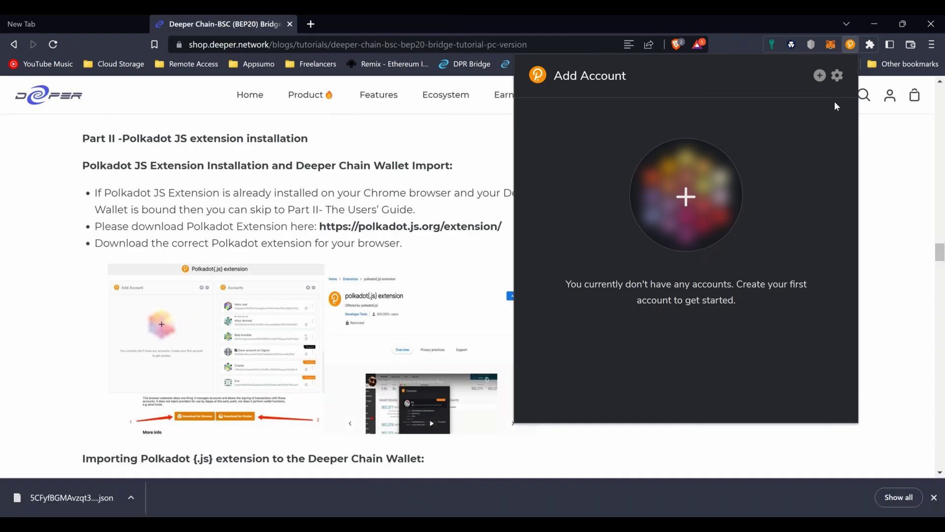
# - Import an account from a pre-existing seed, naming it Miner 1 and setting a password
pyautogui.click(820, 75)
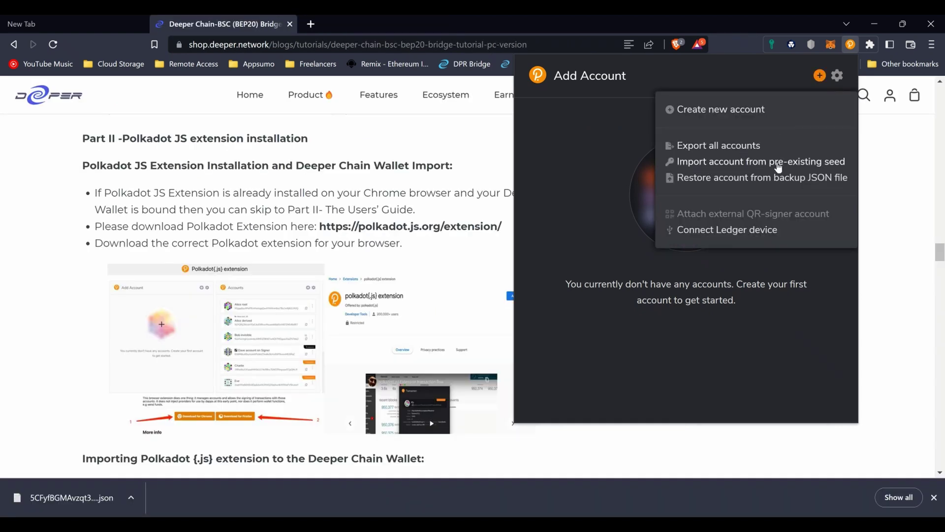
pyautogui.click(692, 164)
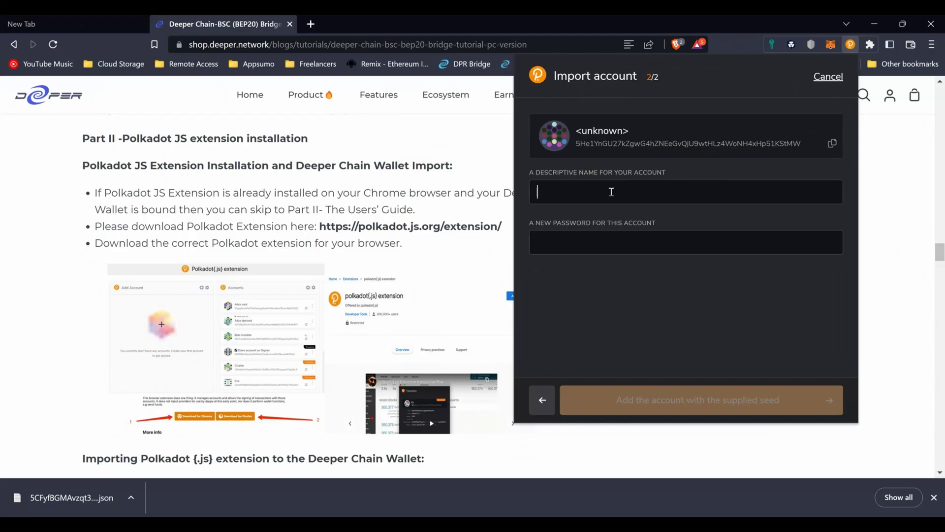
pyautogui.write('Miner 1')
pyautogui.click(597, 248)
pyautogui.write('•••••••••••')
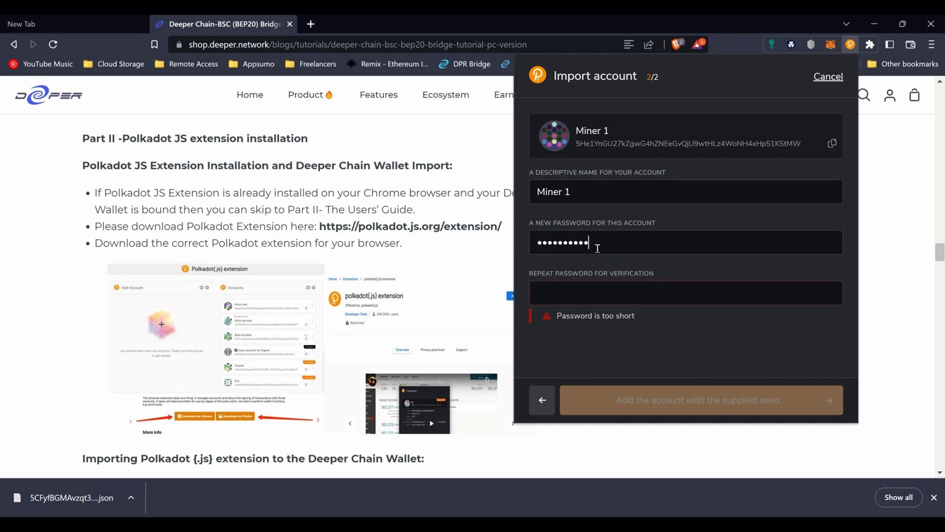
pyautogui.write('•••••••••••')
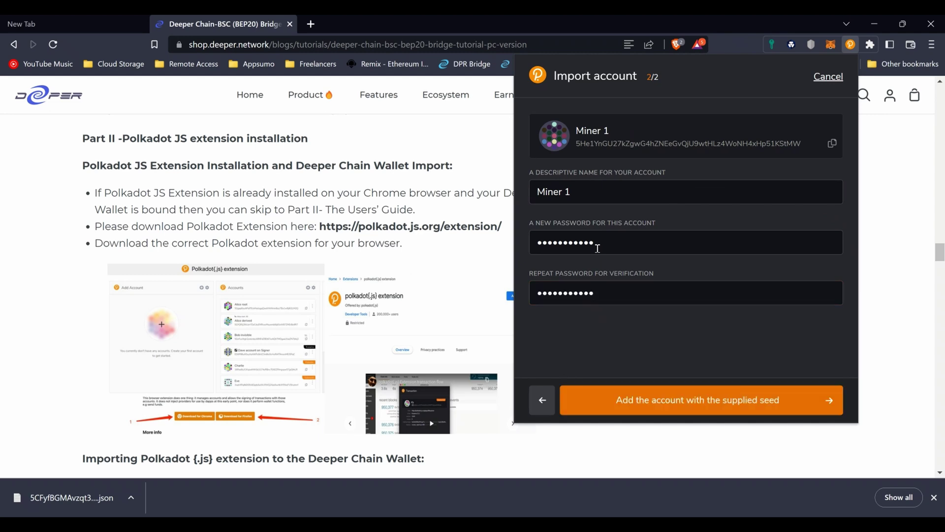
pyautogui.click(728, 395)
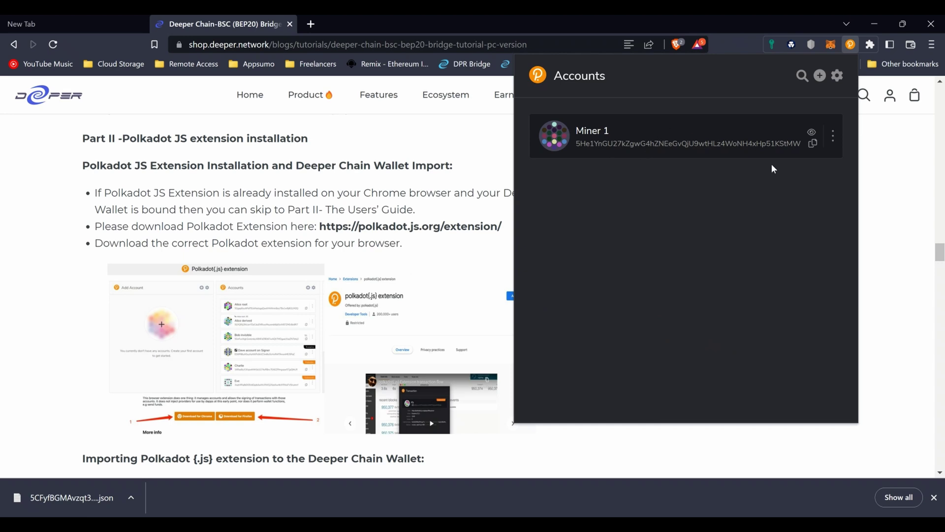
# - Close the extension popup and the downloads bar on the Deeper Chain Portal Accounts page
pyautogui.click(886, 154)
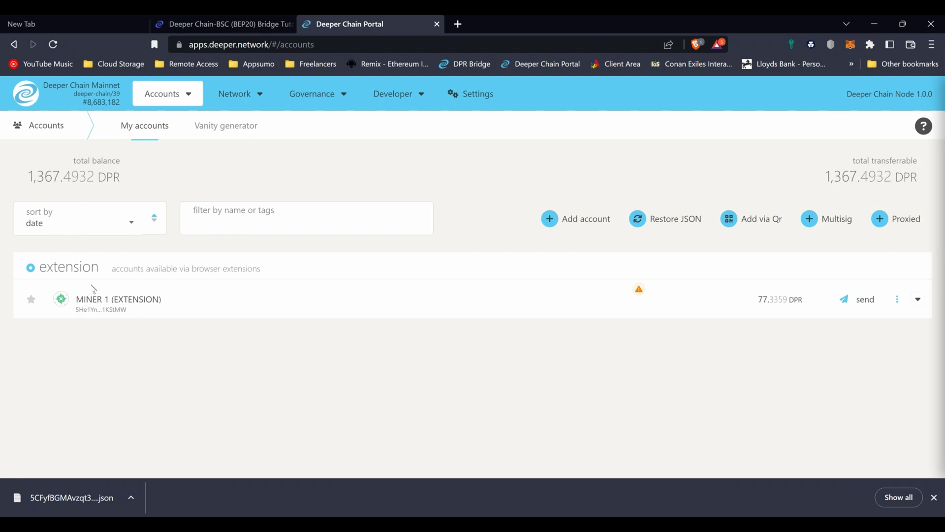
pyautogui.click(934, 497)
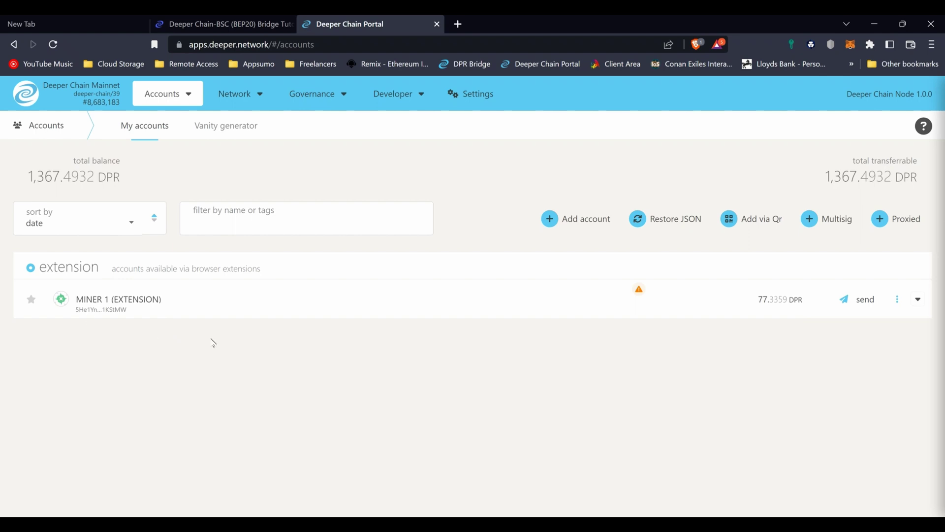
pyautogui.moveTo(640, 291)
# - Switch the new account's seed type to Raw seed and confirm the seed is saved
pyautogui.click(548, 218)
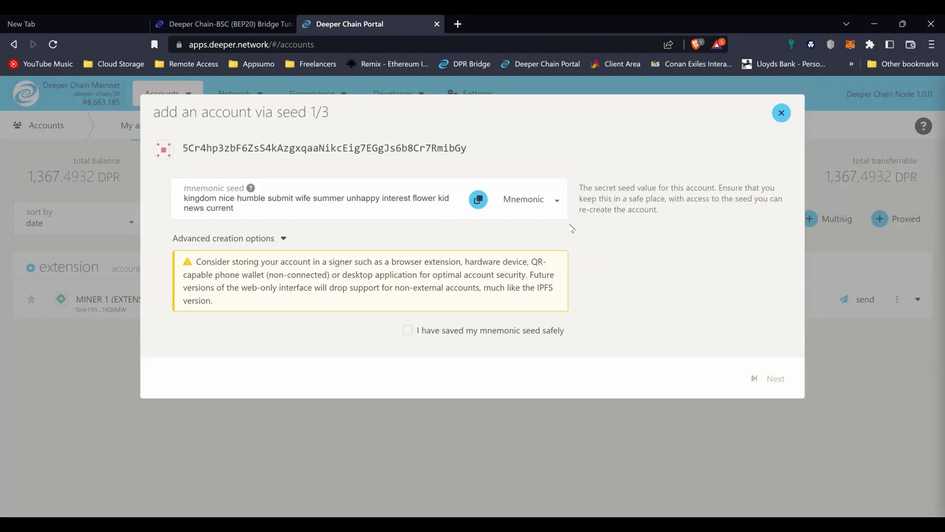
pyautogui.click(557, 205)
pyautogui.click(529, 257)
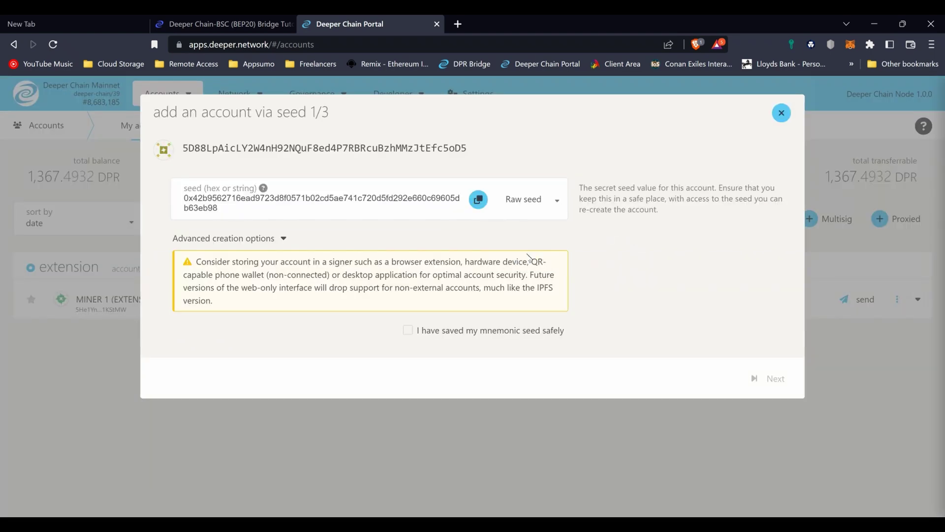
pyautogui.click(532, 332)
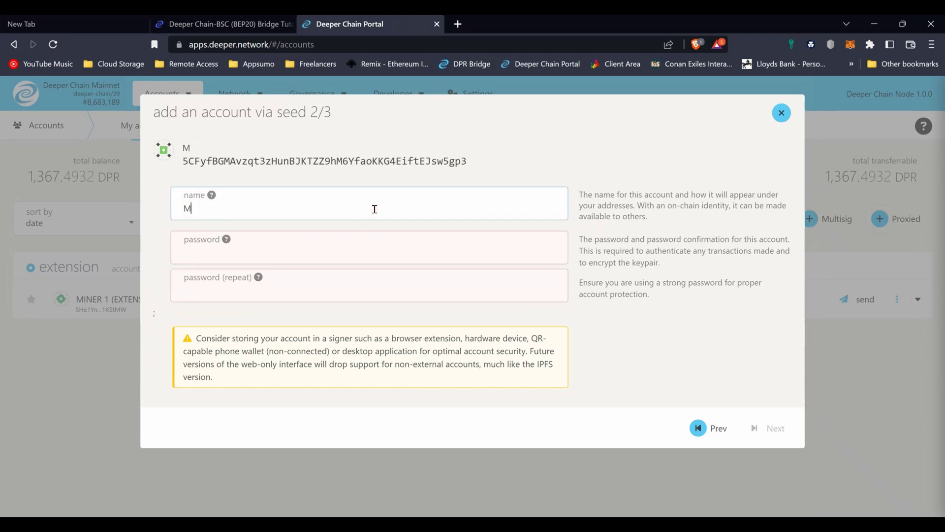
# - Give the account the name Miner 2 and a password, then dismiss the JSON backup prompts
pyautogui.press('Tab')
pyautogui.write('********')
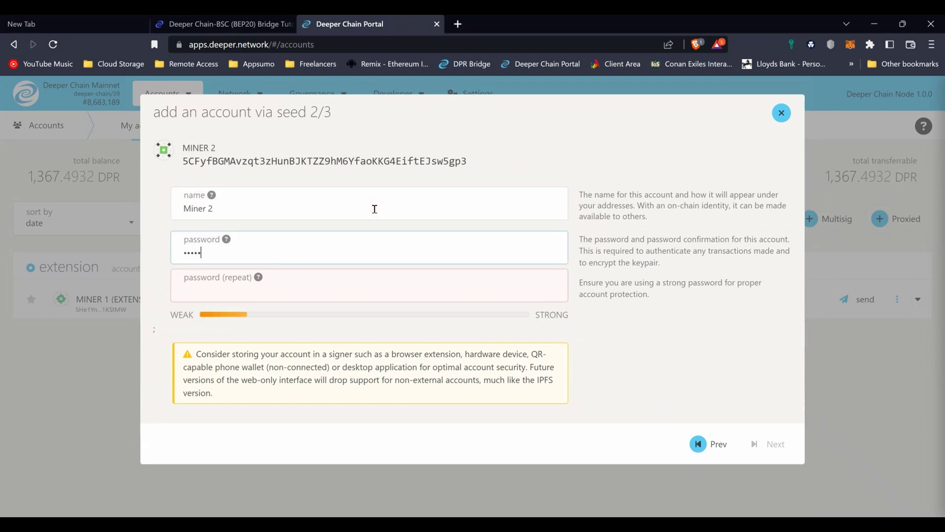
pyautogui.write('*')
pyautogui.press('Tab')
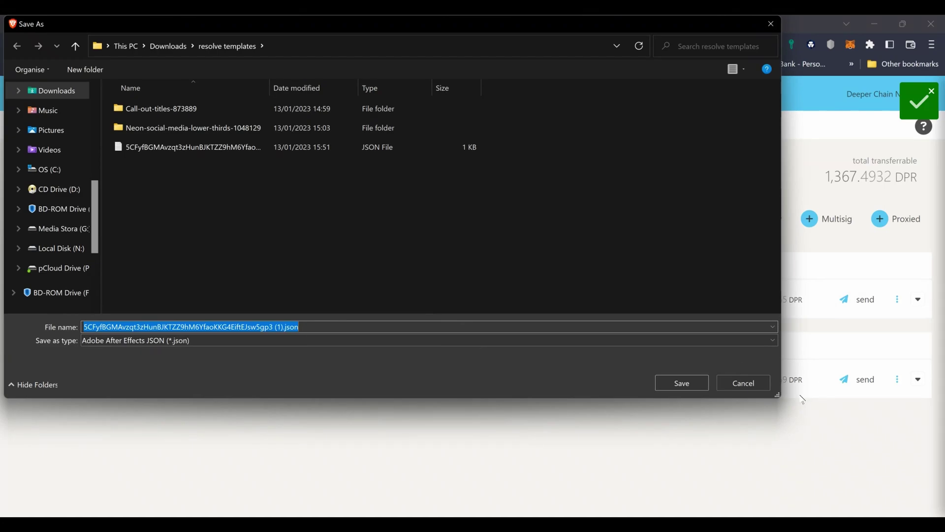
pyautogui.click(760, 386)
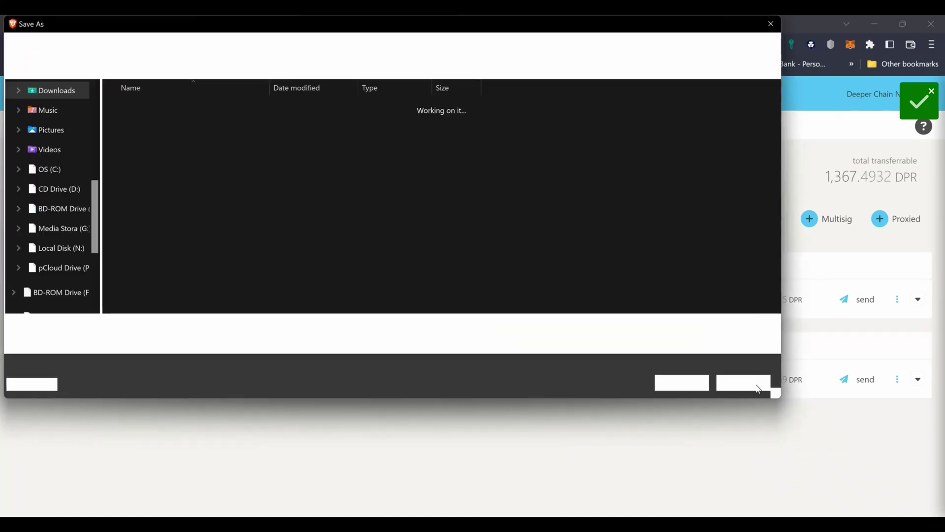
pyautogui.click(758, 389)
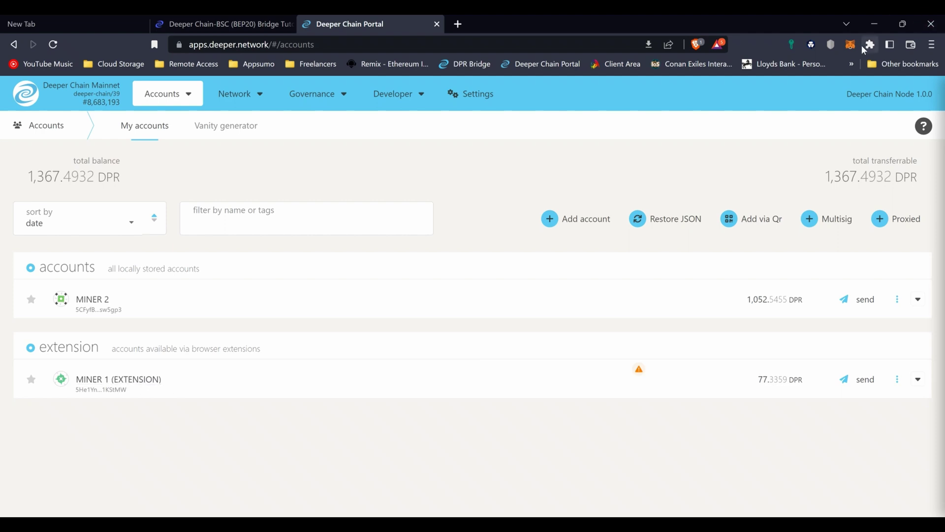
# - Open the polkadot{.js} extension popup to view its accounts, then close it
pyautogui.click(865, 47)
pyautogui.click(751, 254)
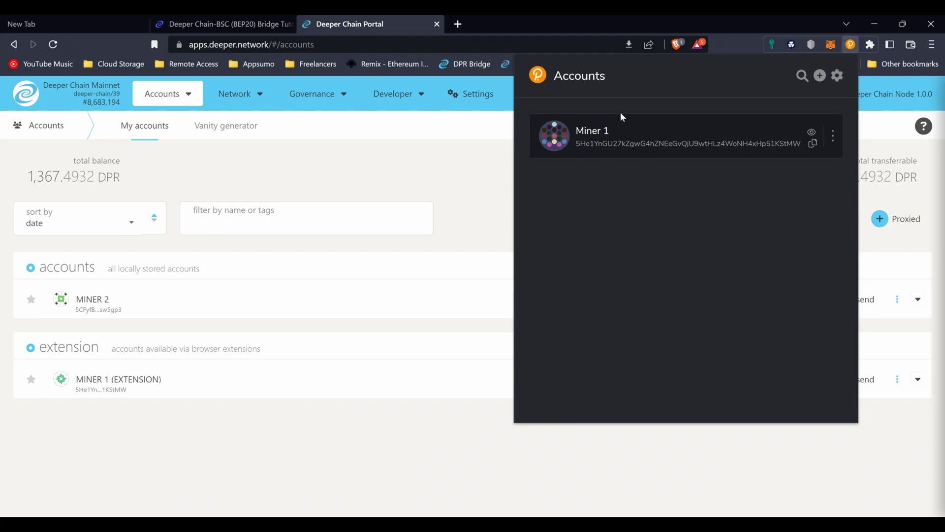
pyautogui.click(380, 368)
# - Inspect MINER 1's expanded row, extra actions and details panel, then collapse it
pyautogui.click(918, 380)
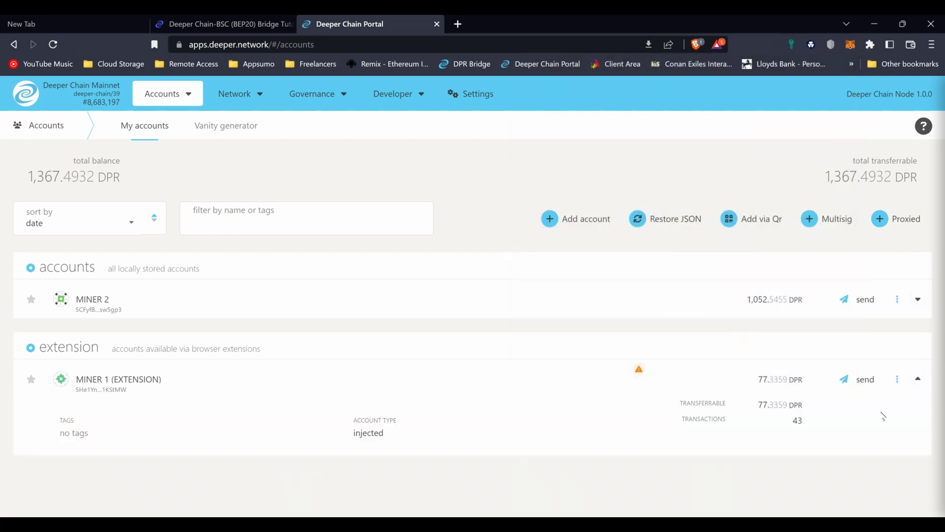
pyautogui.click(897, 380)
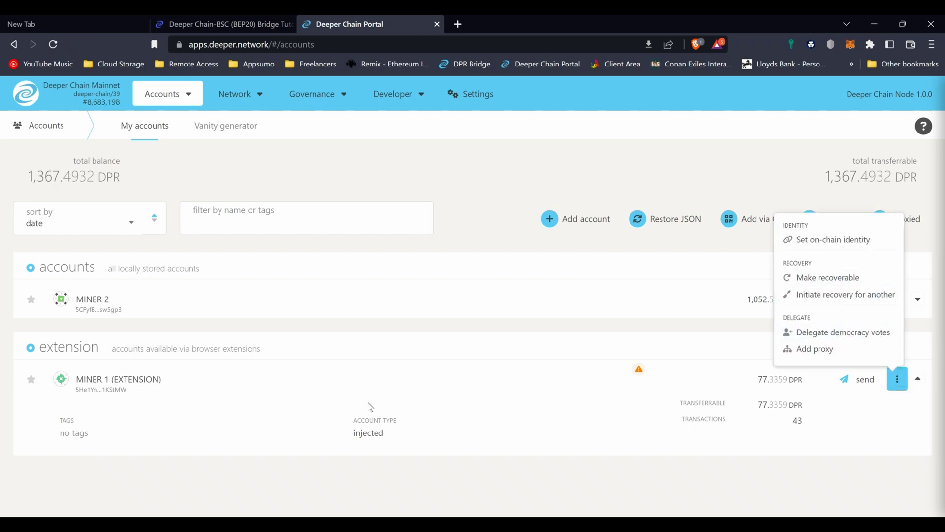
pyautogui.click(185, 401)
pyautogui.click(148, 381)
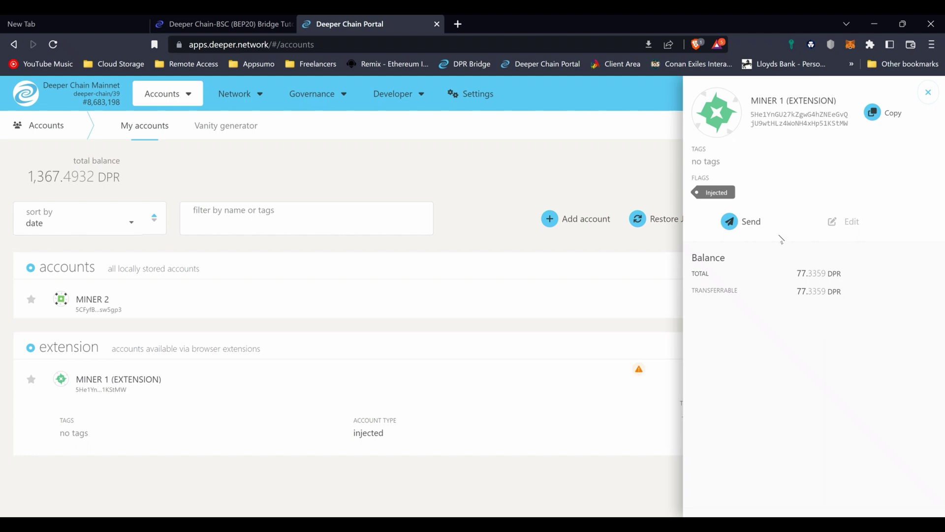
pyautogui.click(928, 92)
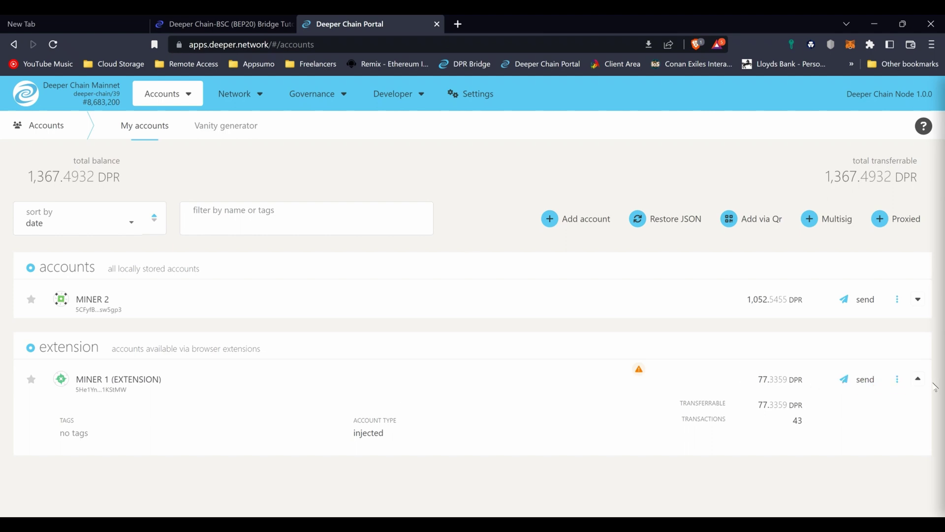
pyautogui.click(919, 379)
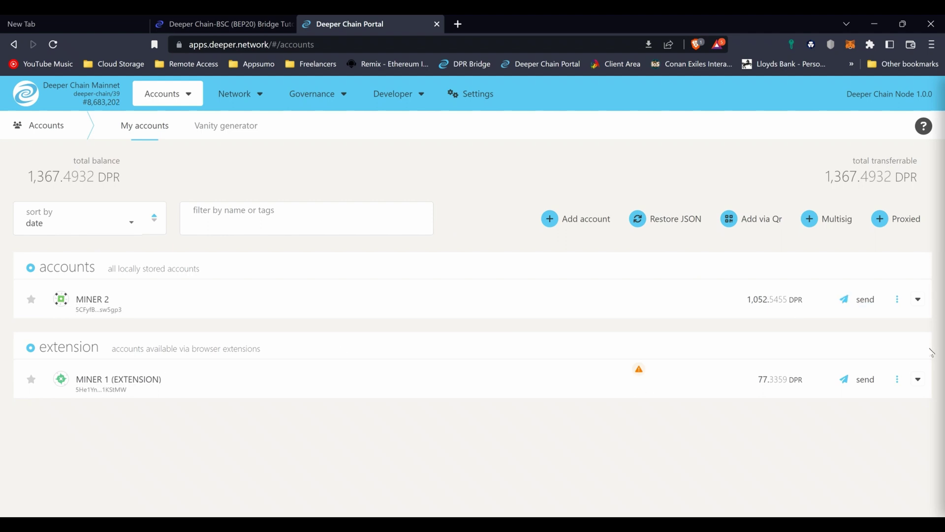
# - Set up a 50 DPR transfer from MINER 2 to MINER 1 (EXTENSION)
pyautogui.click(875, 302)
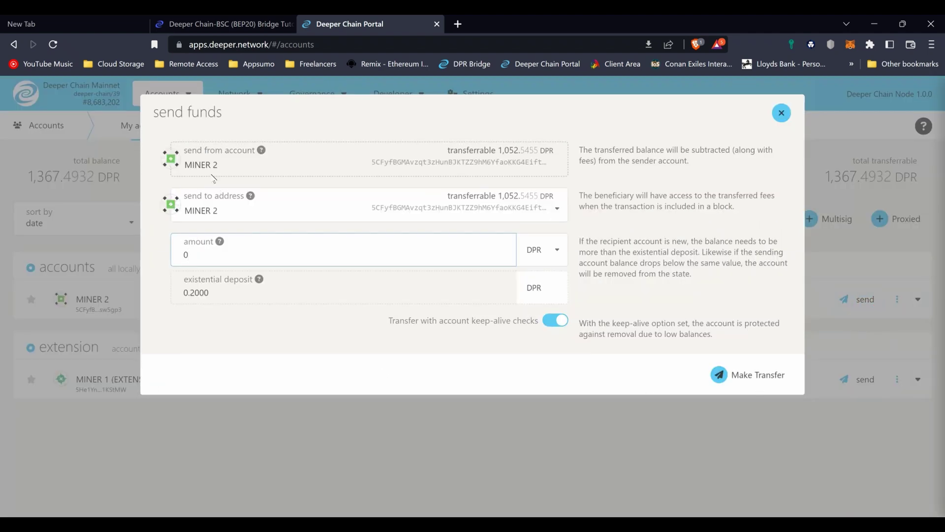
pyautogui.click(217, 170)
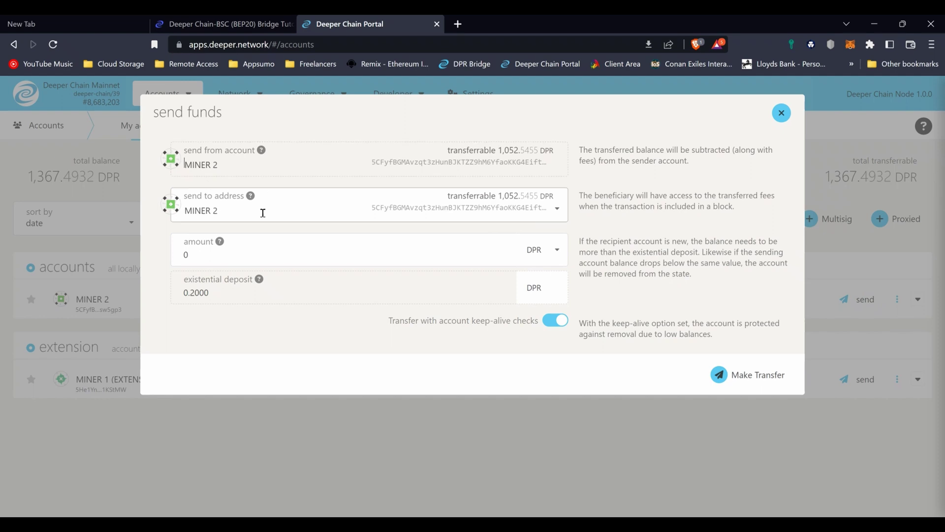
pyautogui.click(217, 210)
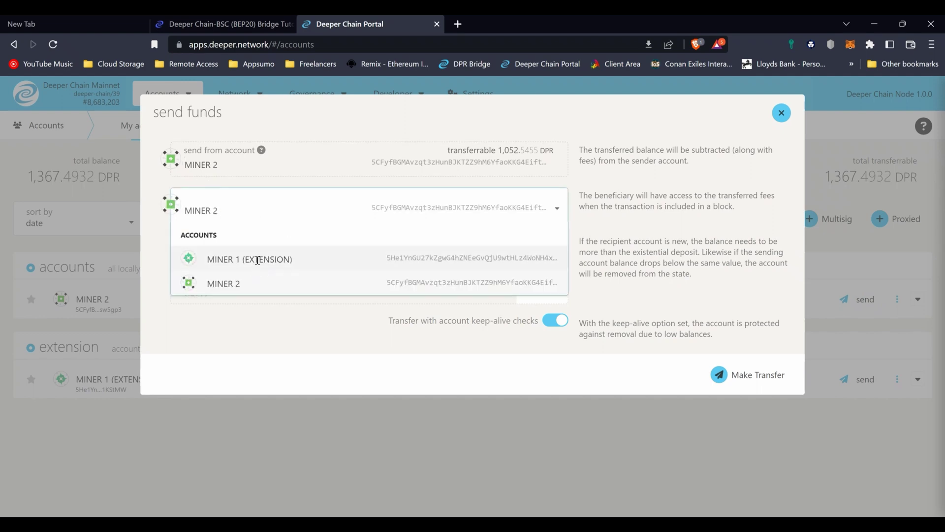
pyautogui.click(259, 266)
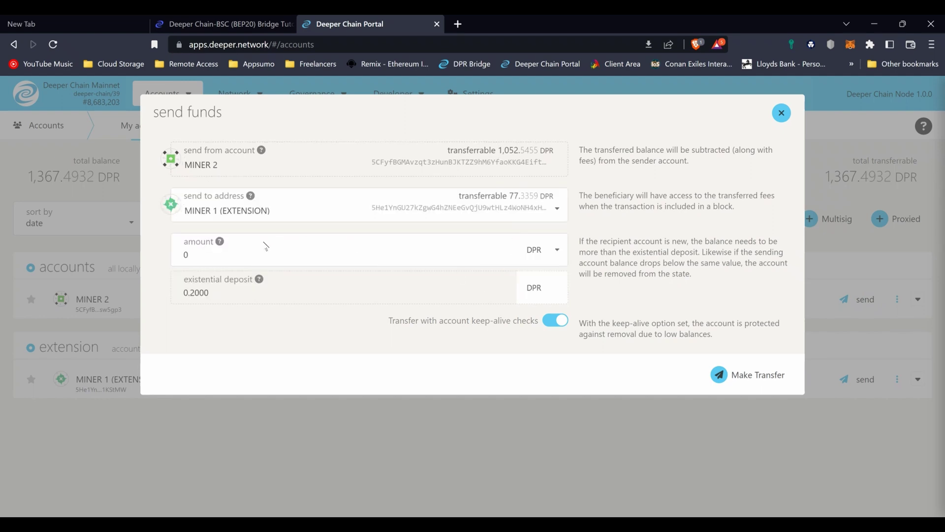
pyautogui.click(217, 255)
pyautogui.write('50')
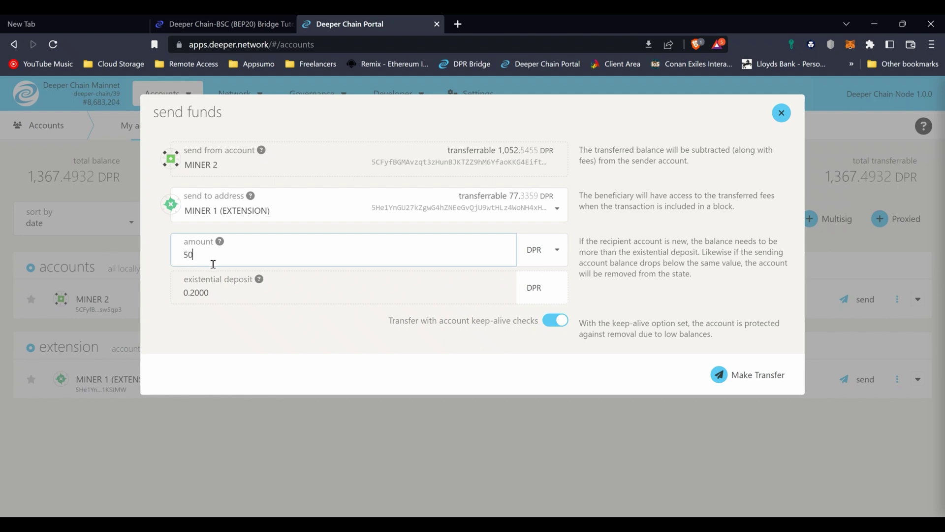
# - Make the transfer and sign it with the MINER 2 account password
pyautogui.click(766, 377)
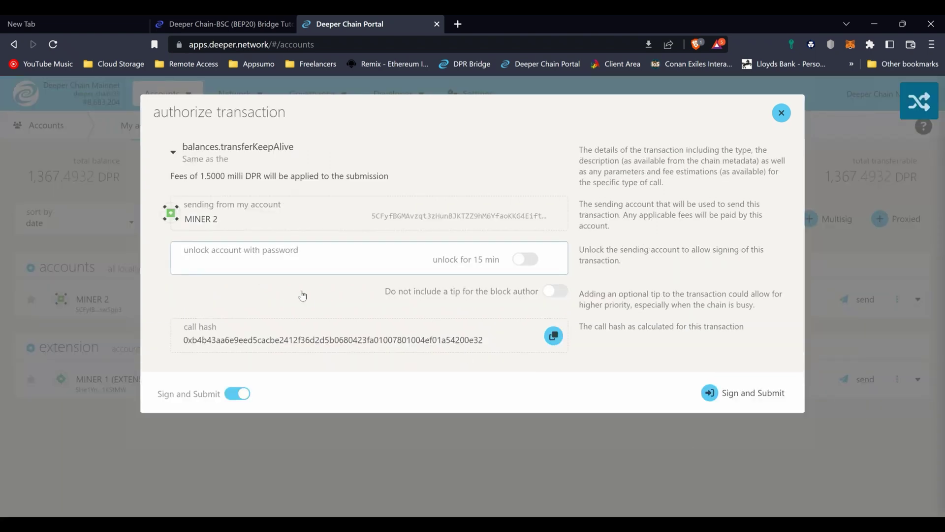
pyautogui.write('••••••••••')
pyautogui.press('Return')
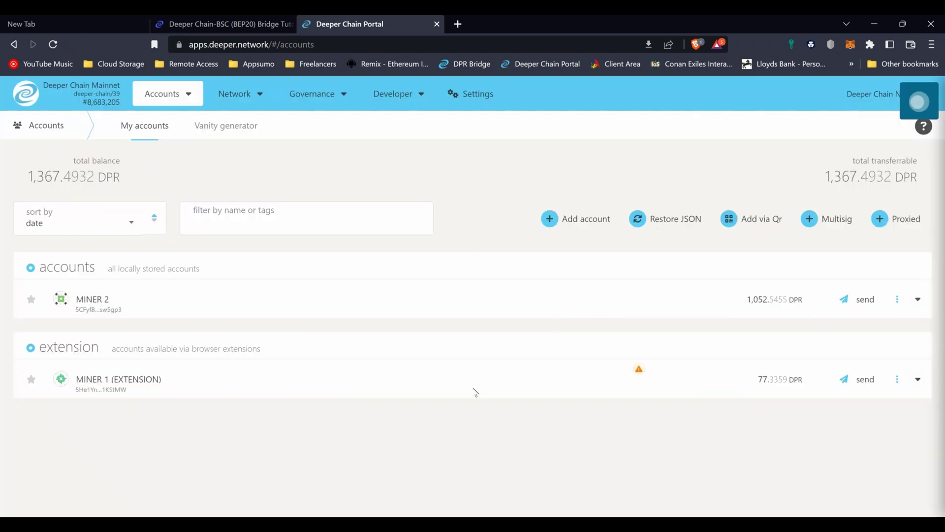